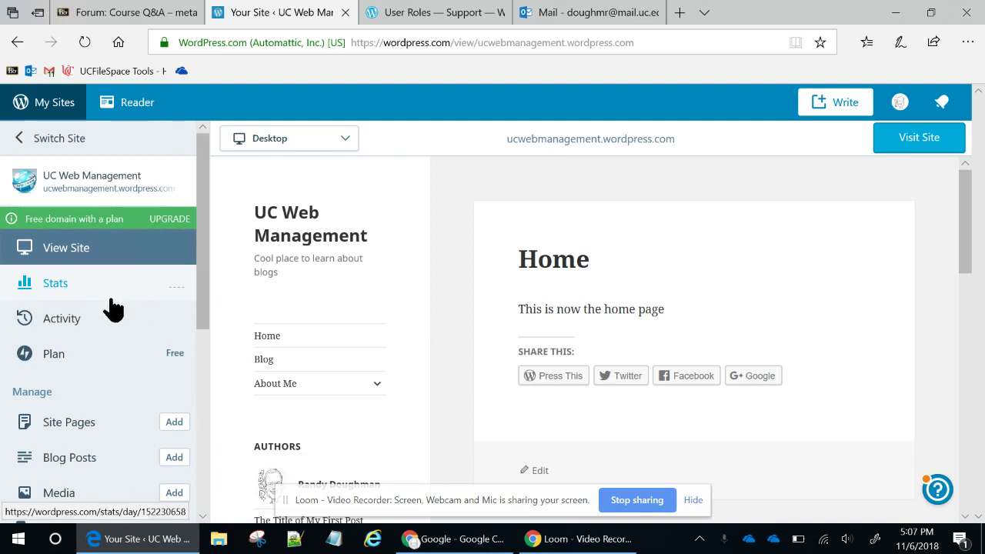
Step: Open the invitation form in the site's People section and enter the invitee's username
scroll(110, 300, down, 3)
scroll(110, 308, down, 3)
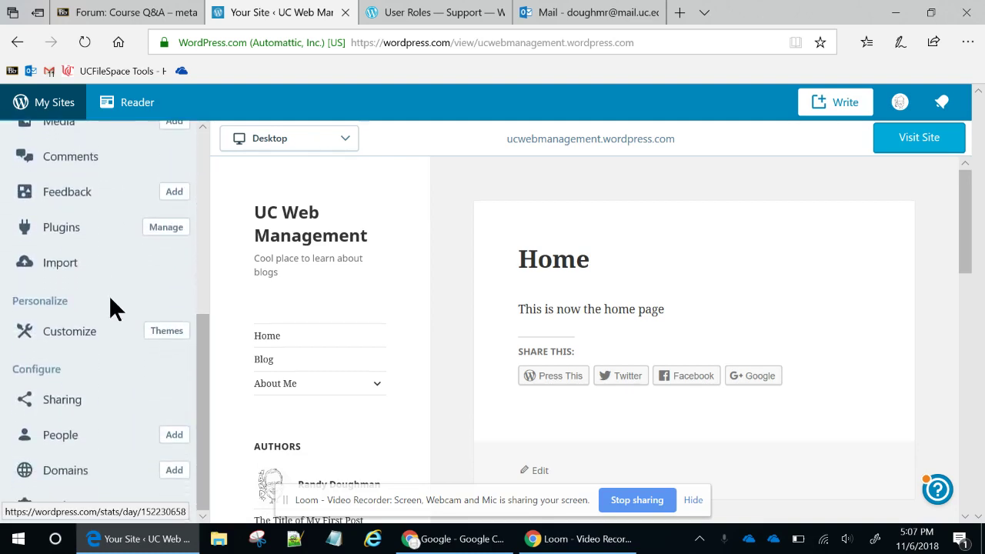
click(63, 437)
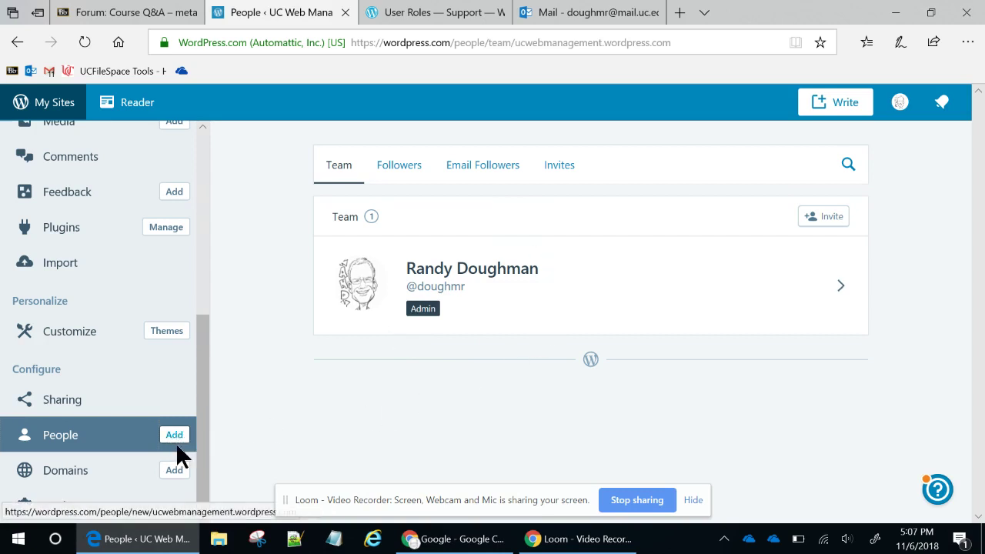
click(821, 219)
click(534, 237)
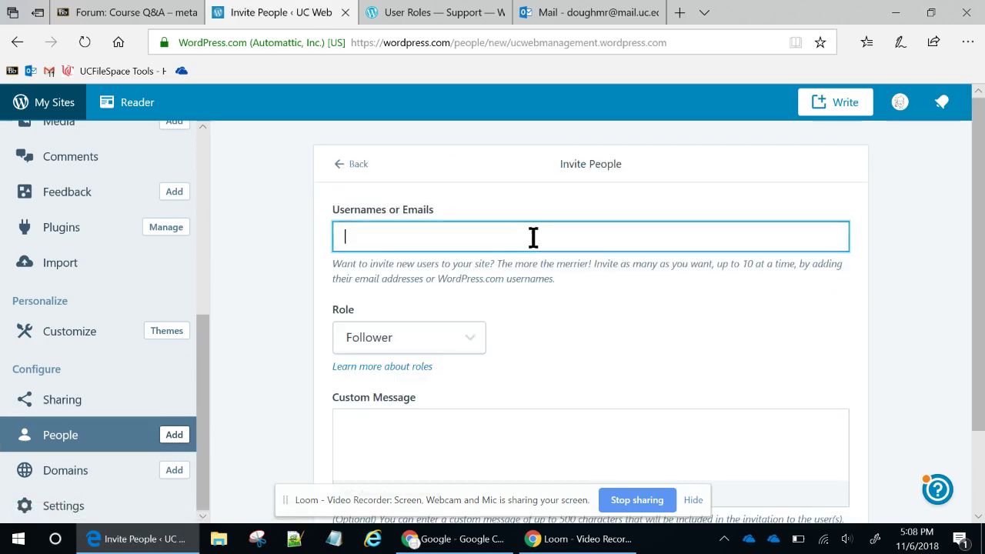
text(doughmr)
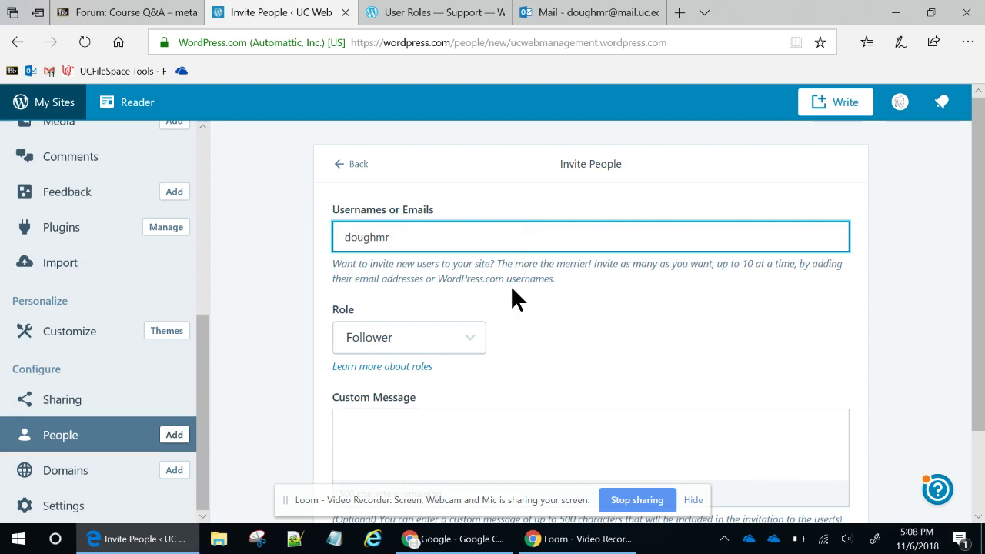
Step: Set the invitation role to Author and replace the entered username with the invitee's other username
click(468, 339)
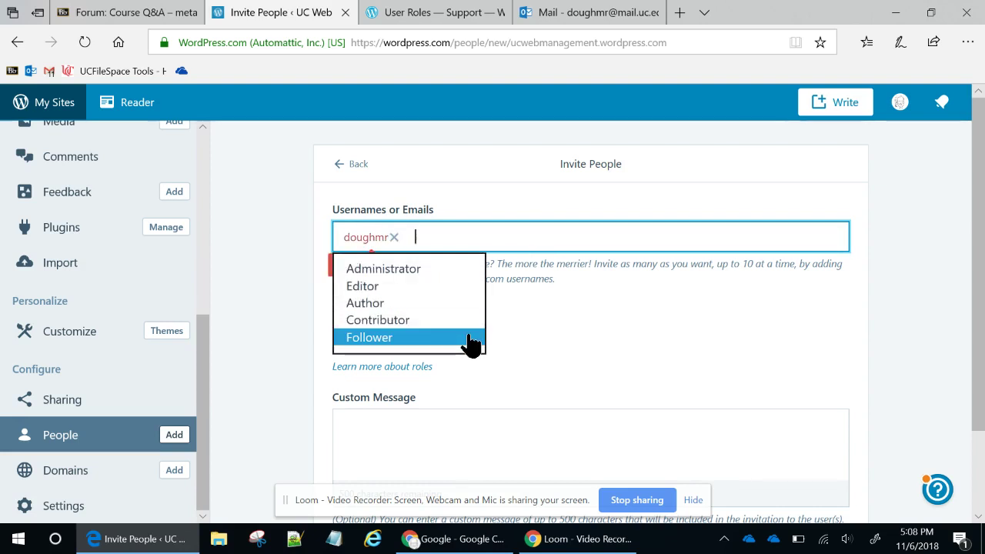
click(472, 304)
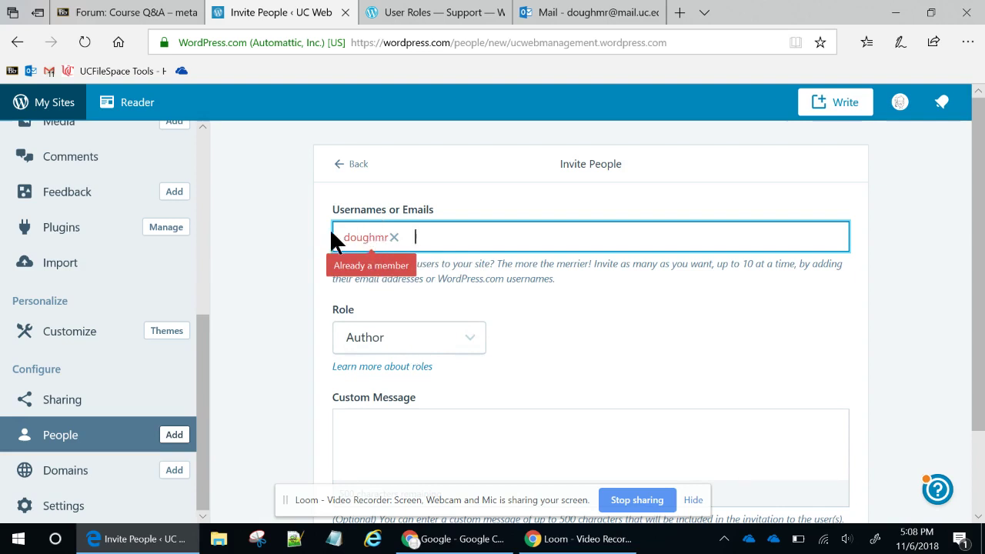
click(394, 238)
text(d)
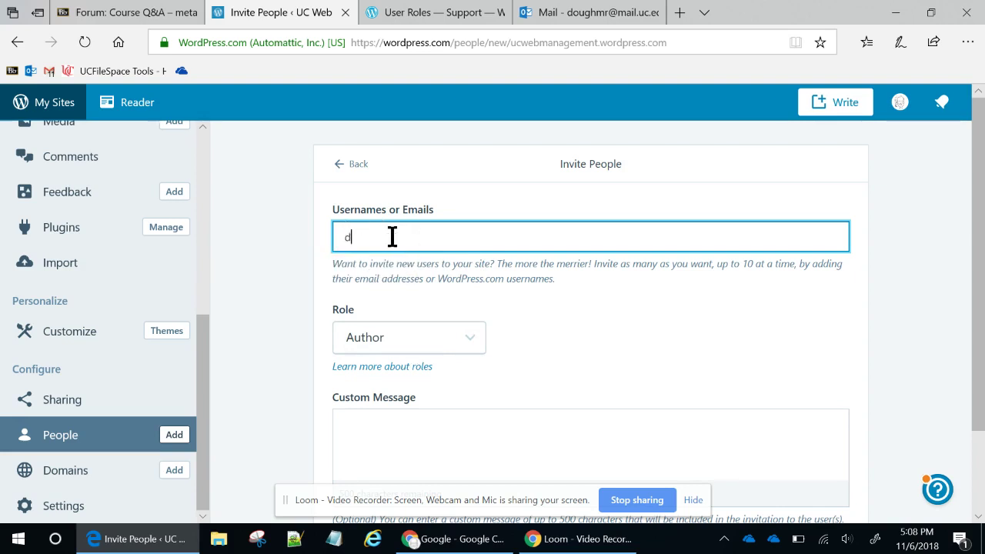
text(oughmar)
scroll(543, 314, down, 1)
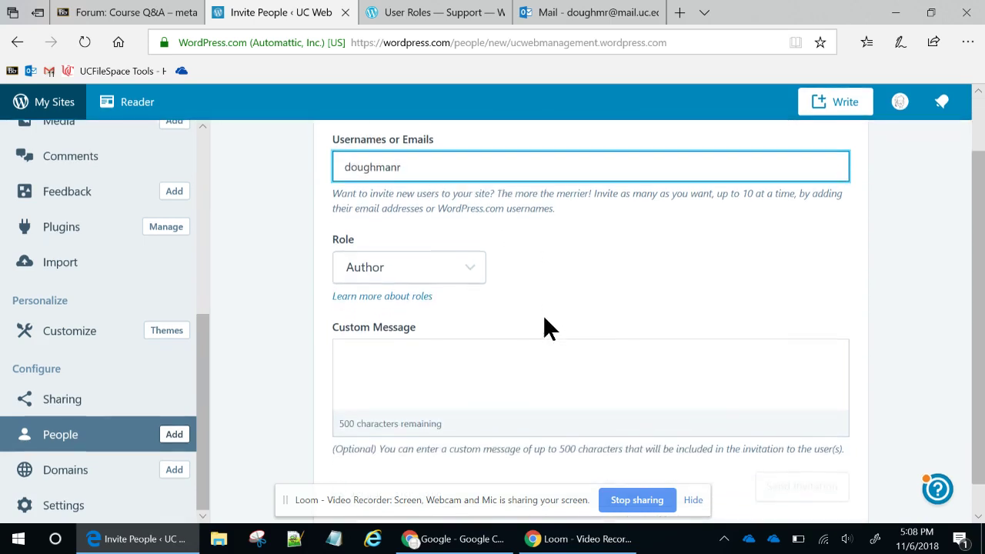
click(499, 349)
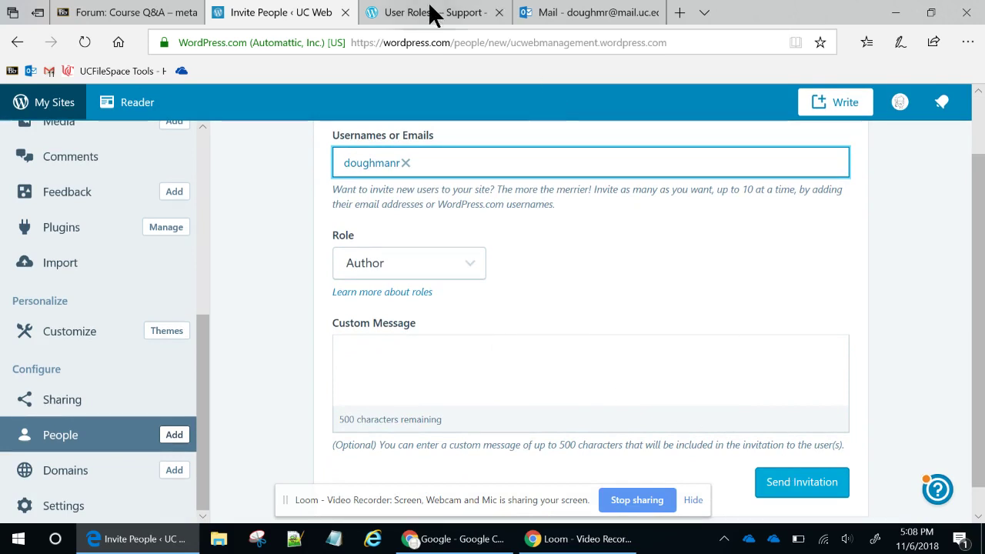
Step: Examine the sample WordPress invitation email in the Outlook mailbox, and return to the Invite People form
click(558, 14)
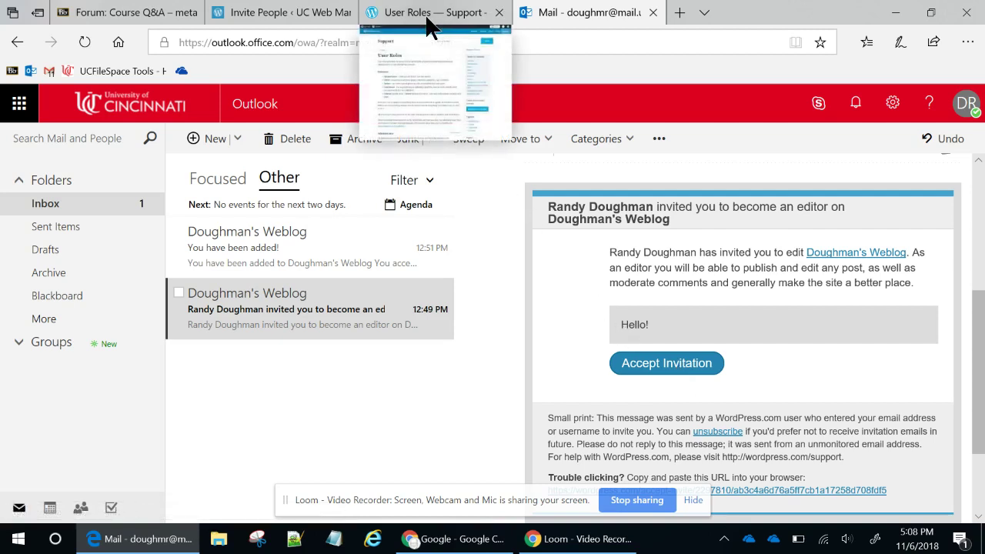
click(283, 15)
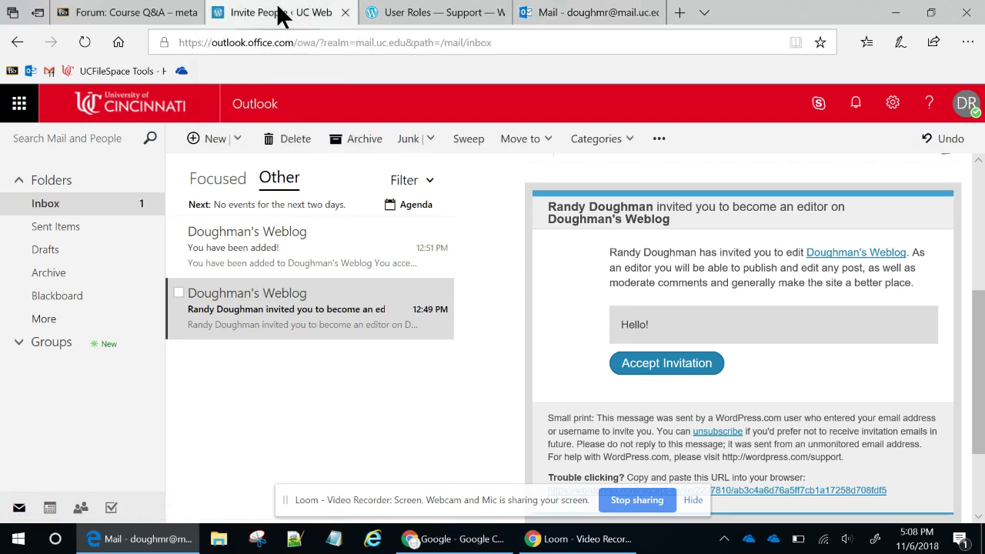
scroll(538, 282, up, 1)
scroll(539, 269, up, 1)
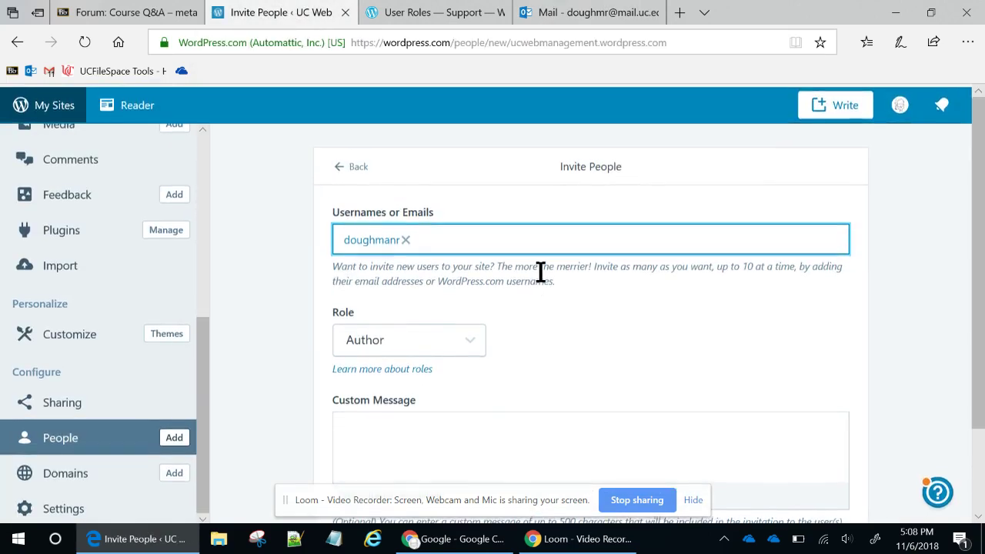
scroll(539, 269, up, 2)
scroll(539, 268, down, 1)
scroll(539, 270, down, 1)
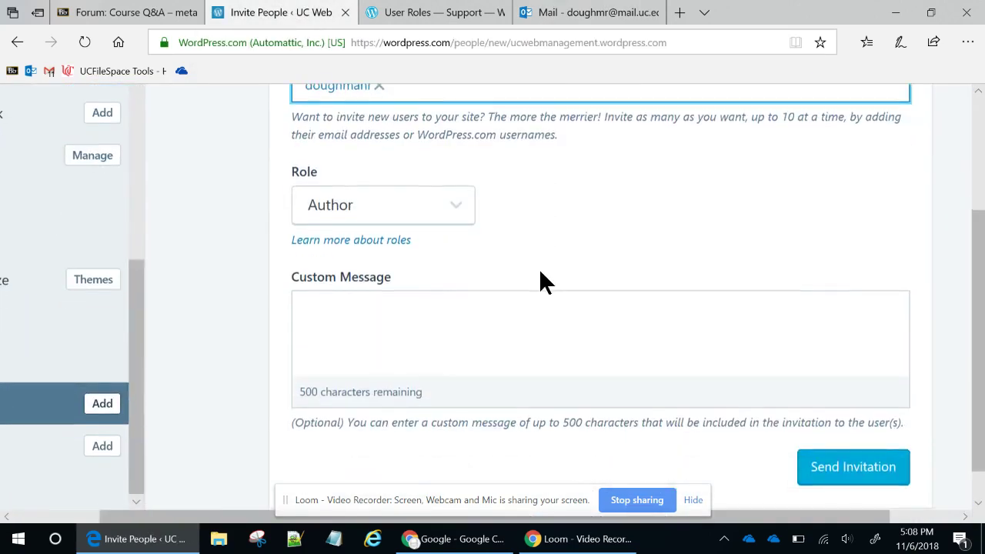
scroll(540, 271, up, 2)
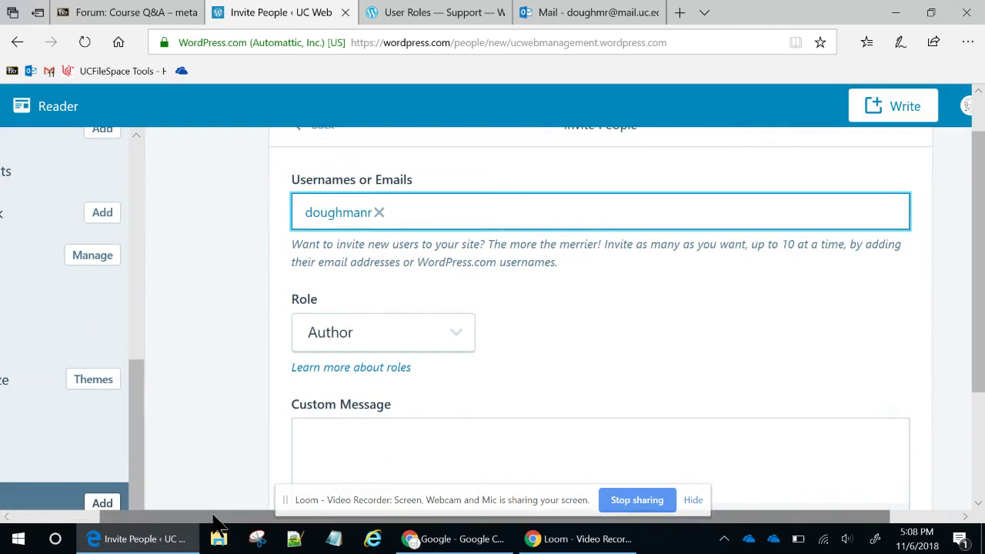
drag(216, 517, 131, 517)
scroll(305, 395, up, 1)
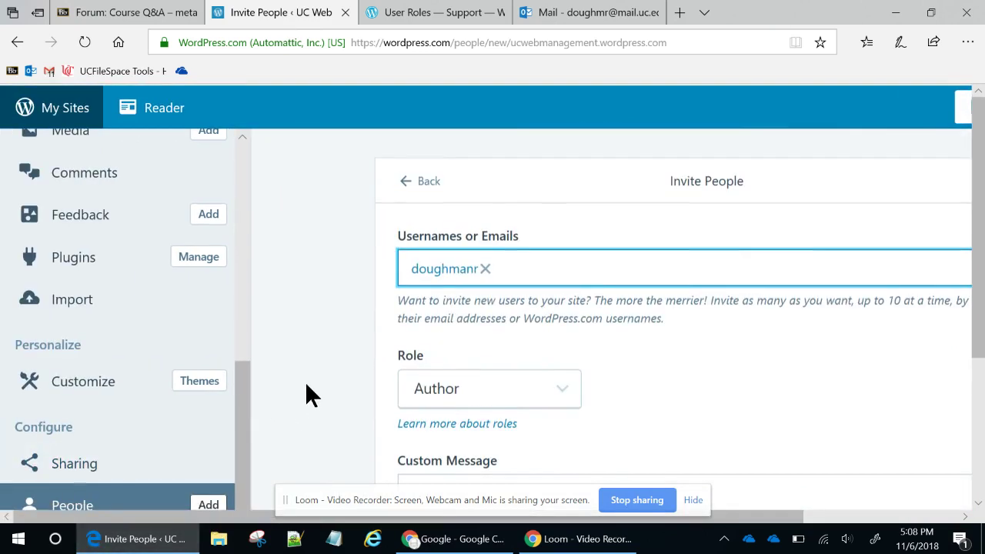
Step: Open the UC Web Management site preview and examine the Authors, Blogs I Follow and Posts I Like sidebar sections
scroll(182, 322, up, 5)
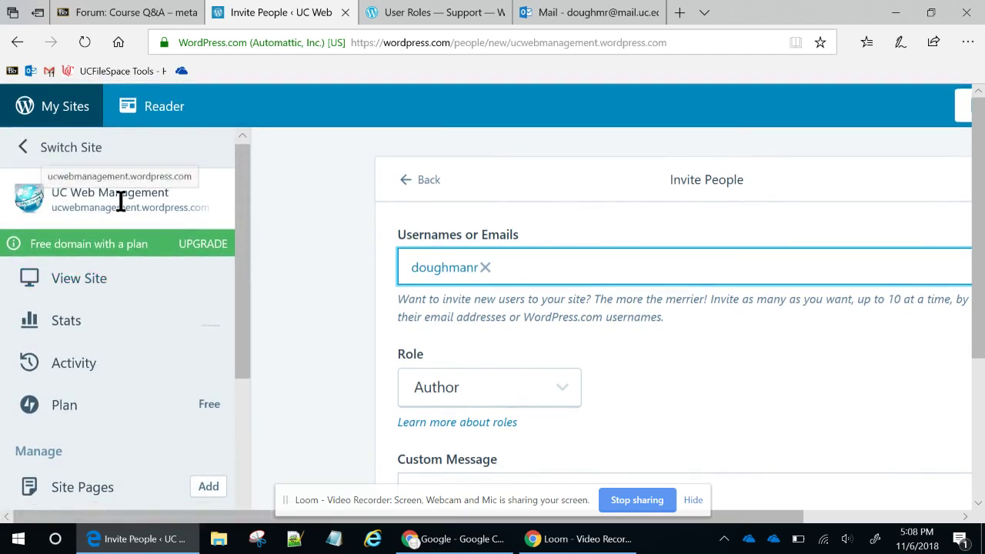
click(85, 280)
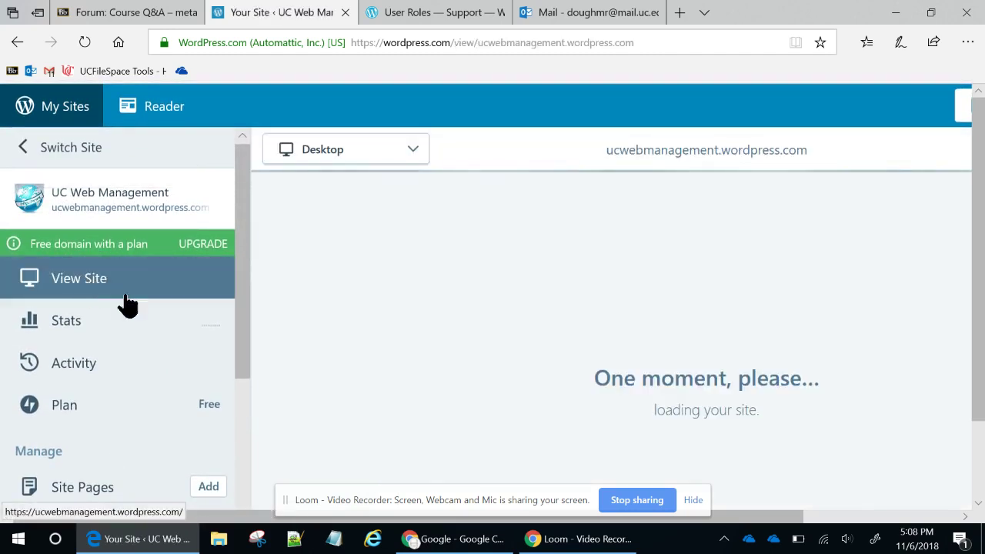
scroll(476, 352, down, 3)
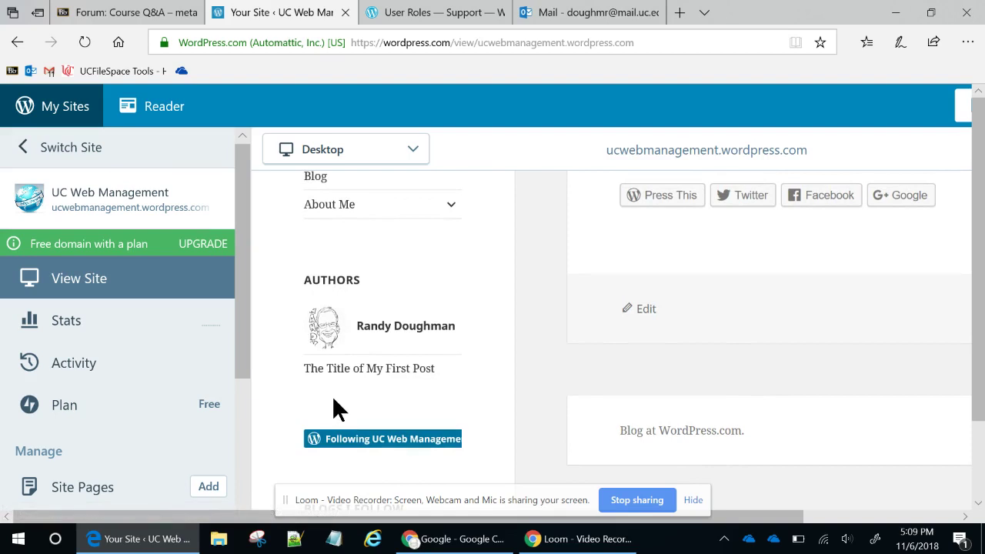
scroll(333, 399, down, 1)
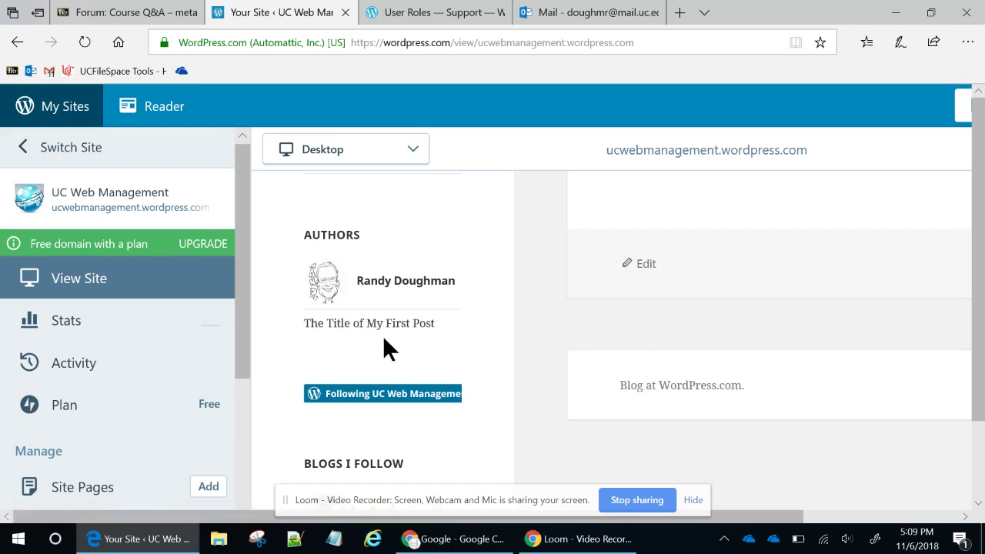
scroll(384, 339, down, 5)
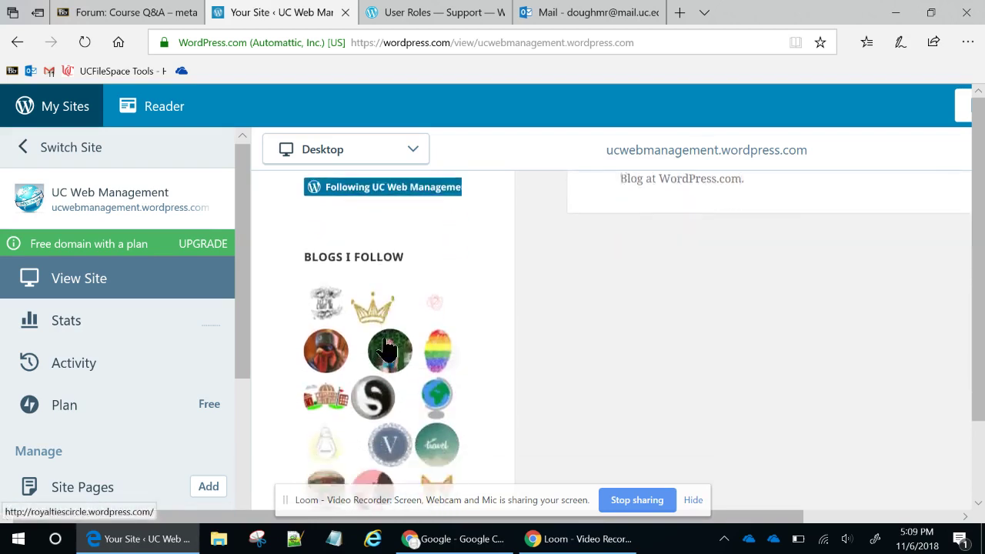
scroll(385, 351, down, 6)
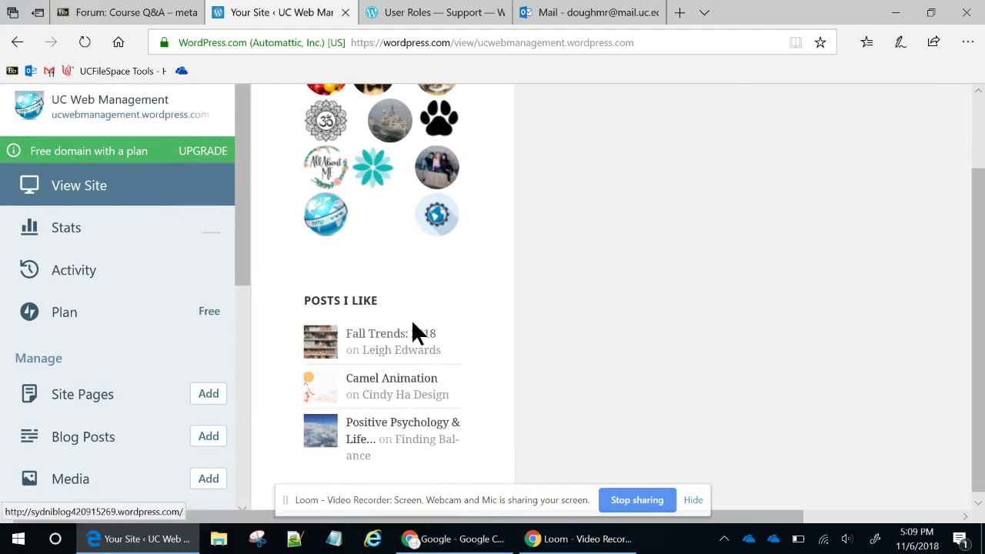
scroll(481, 287, up, 1)
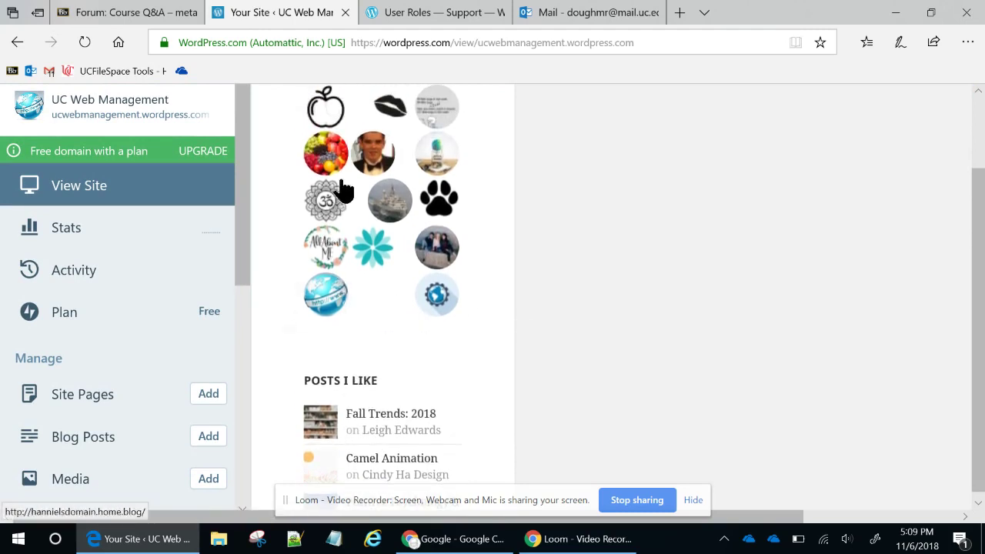
scroll(472, 170, up, 3)
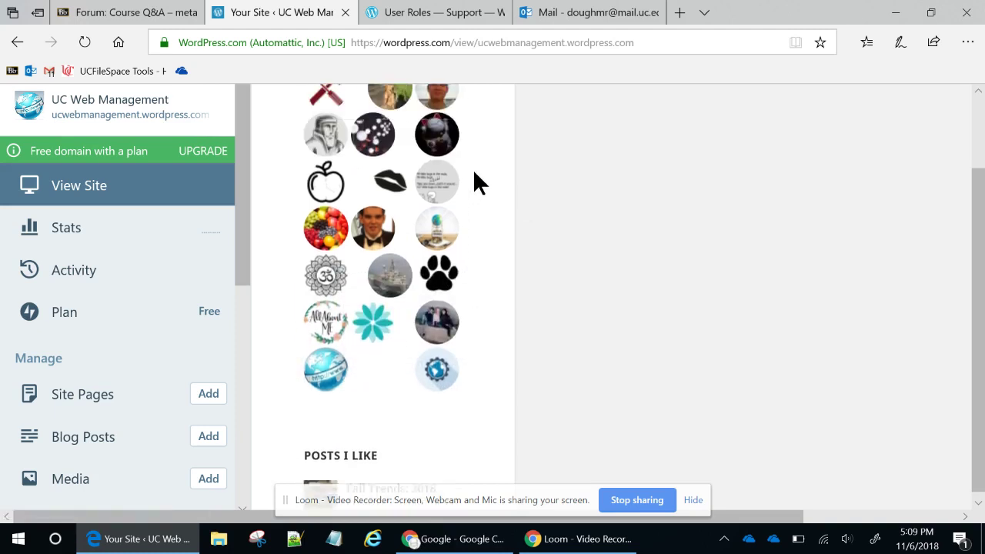
scroll(472, 183, up, 4)
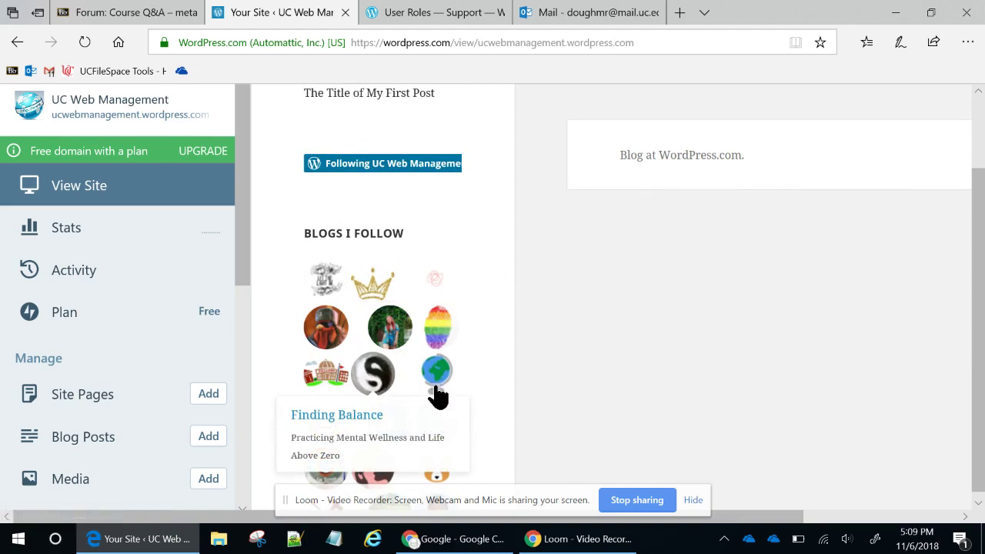
scroll(481, 297, up, 2)
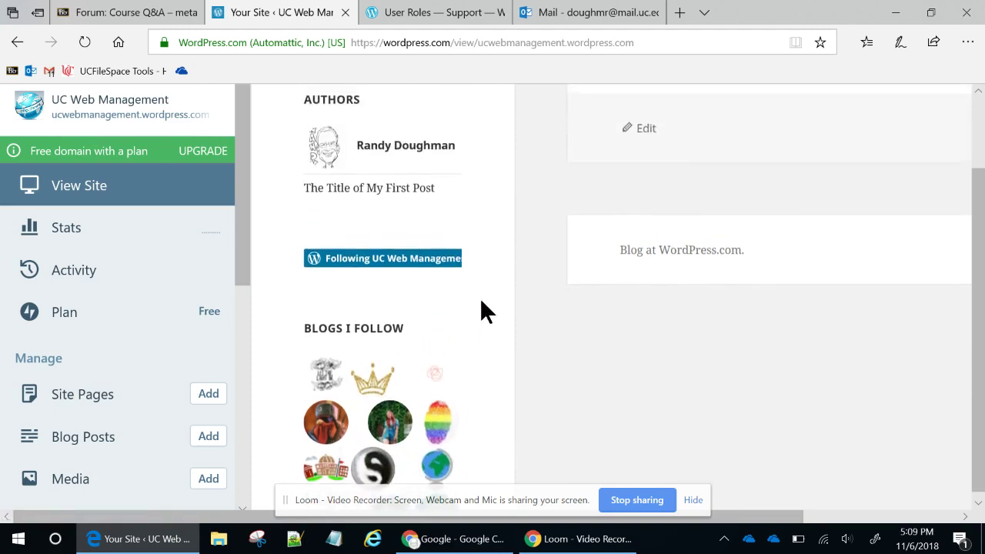
scroll(481, 300, up, 3)
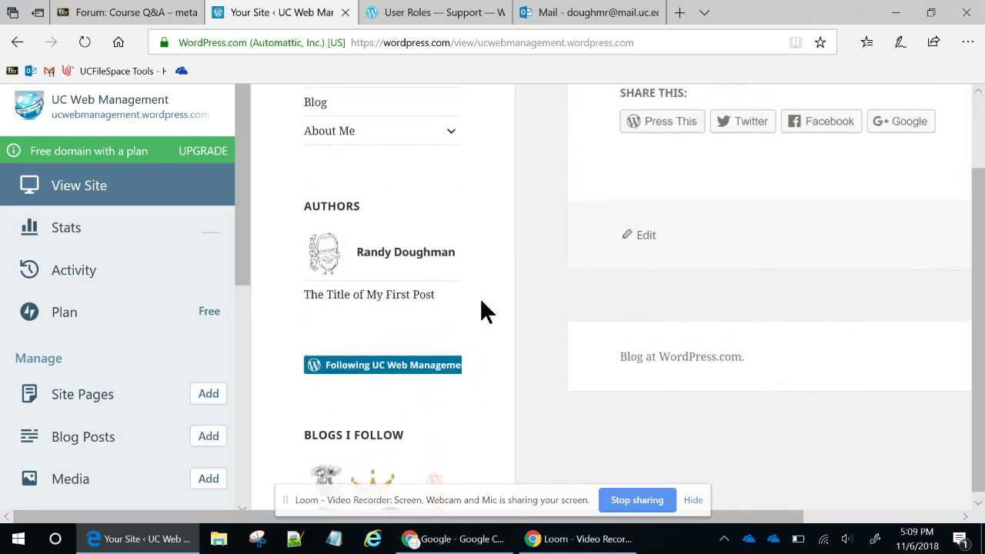
scroll(480, 297, up, 2)
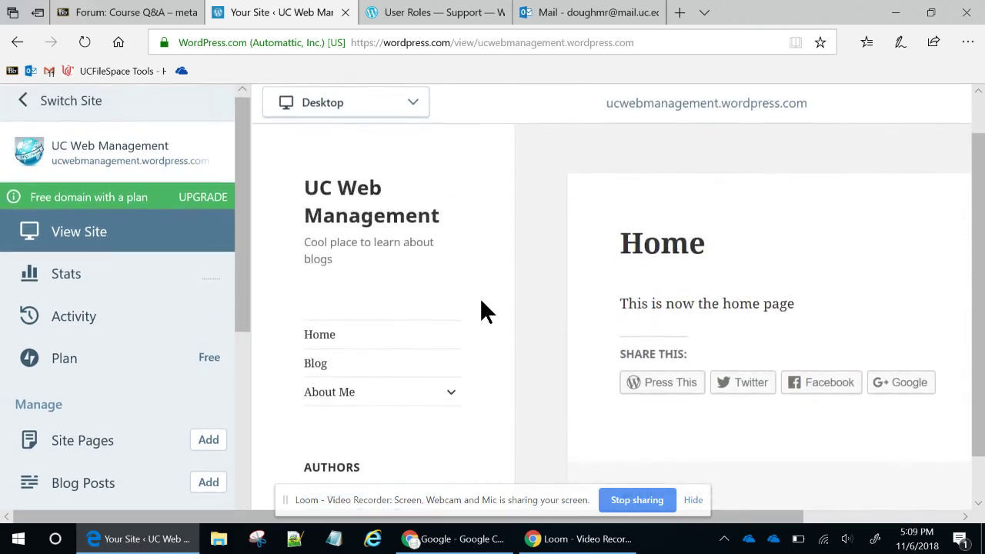
scroll(476, 297, down, 1)
scroll(477, 297, up, 1)
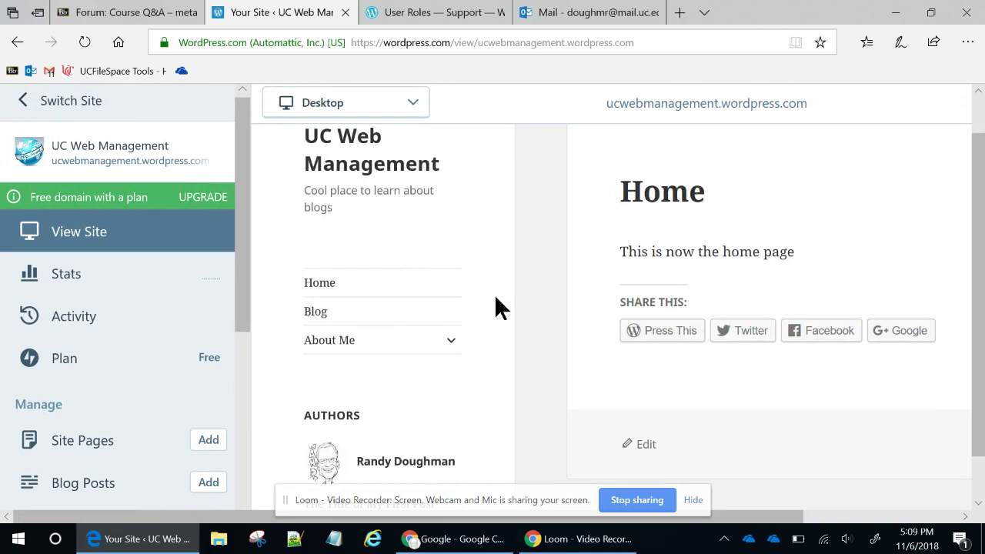
Step: Switch to the Course Q&A forum in Blackboard and look at the options of the "Looking for an Author" thread
click(129, 16)
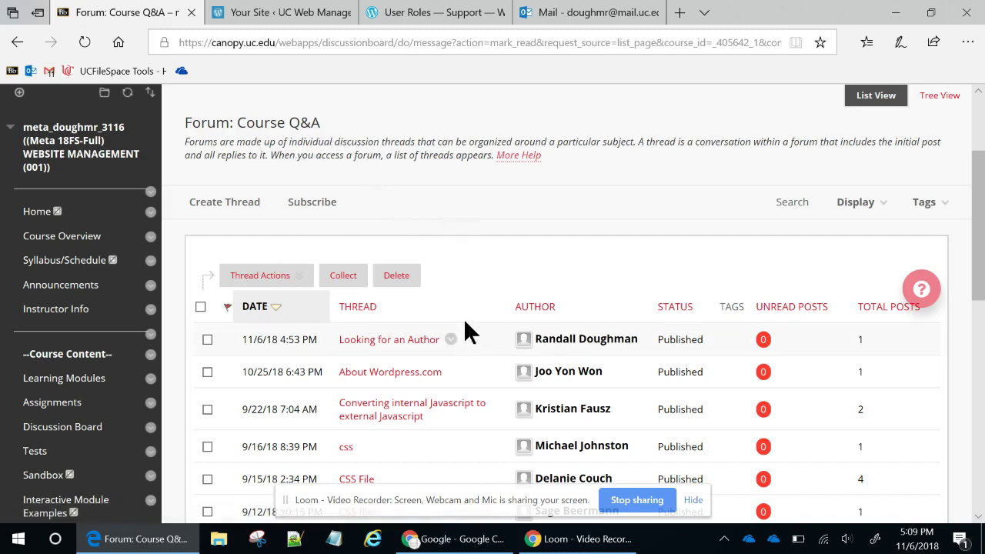
scroll(463, 318, down, 1)
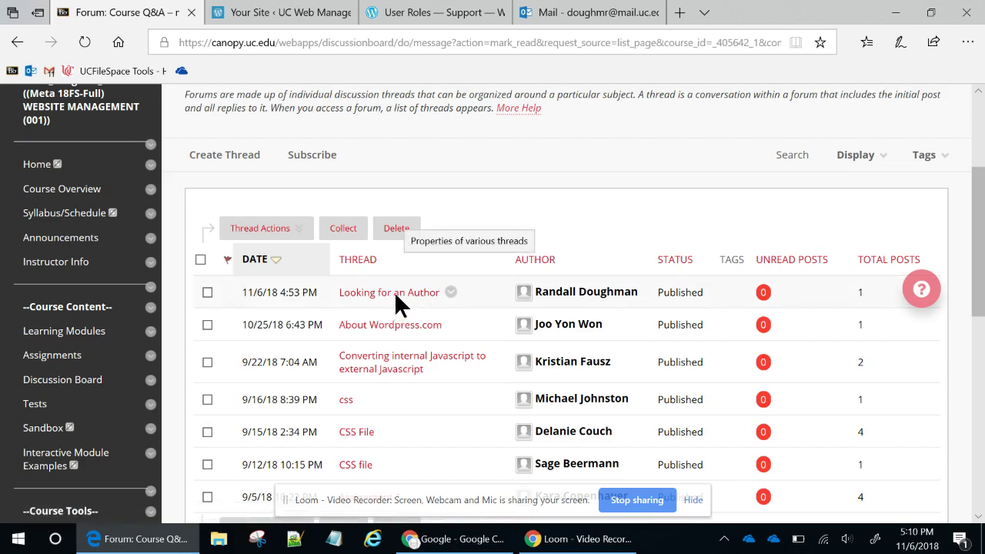
click(450, 294)
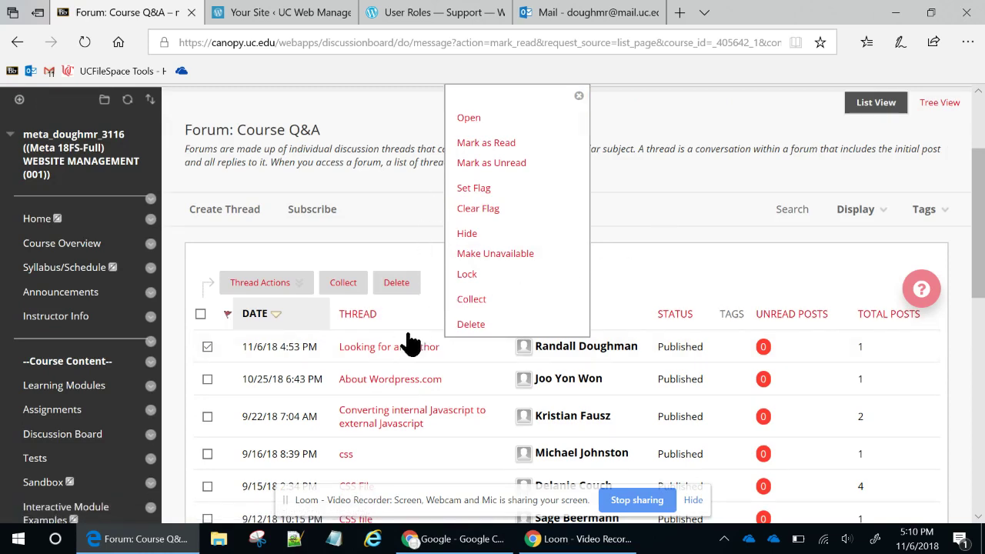
click(468, 149)
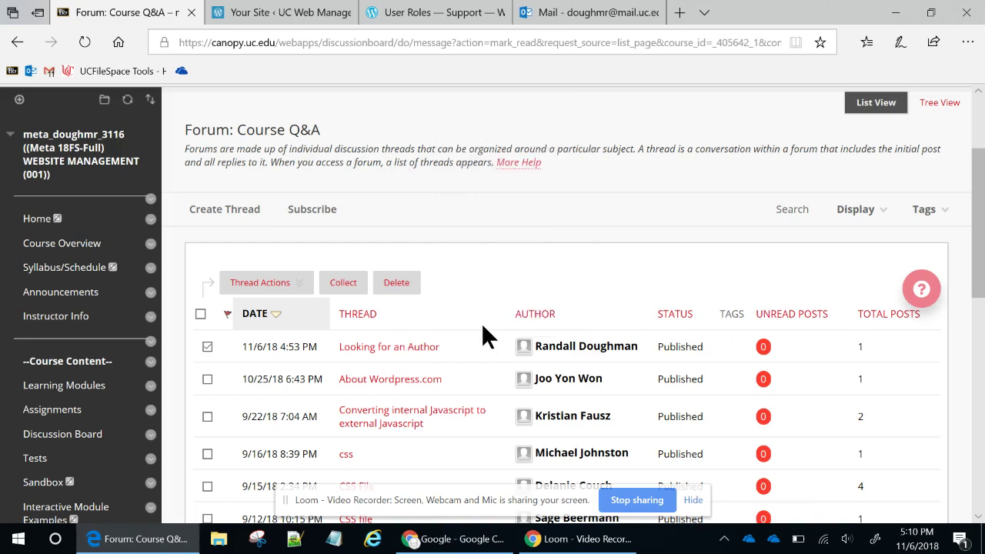
Step: Look over the Course Q&A thread list and return to the UC Web Management site preview in WordPress.com
scroll(481, 322, down, 1)
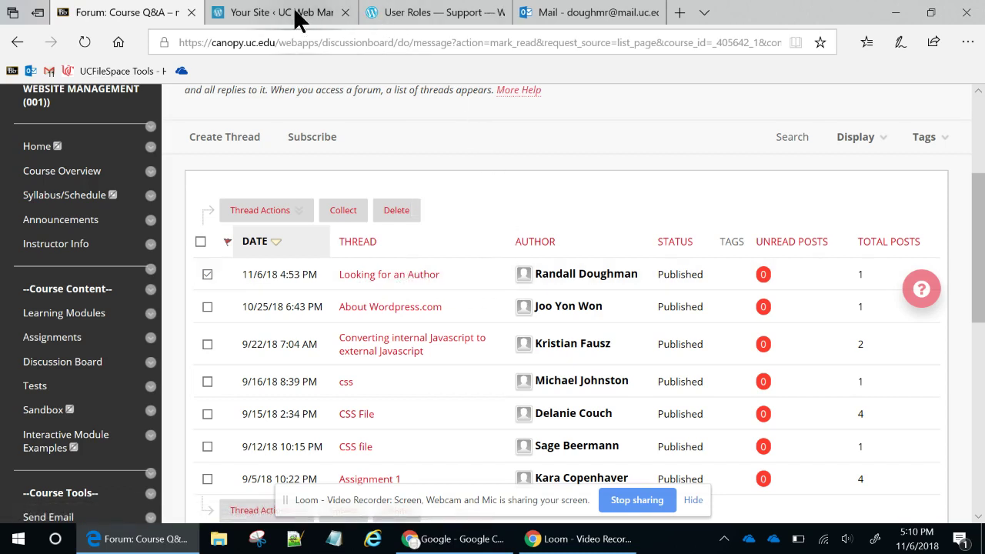
mouse_move(296, 13)
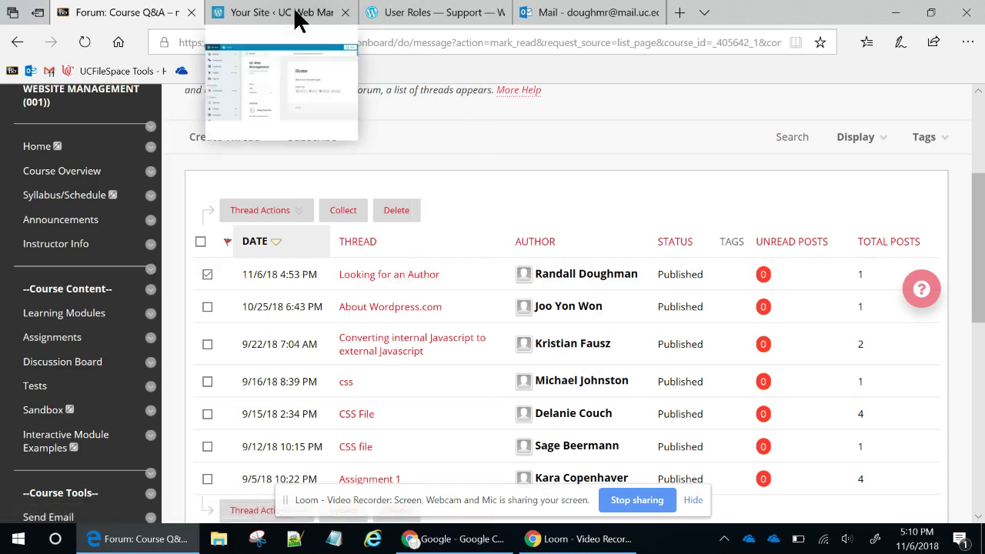
click(293, 10)
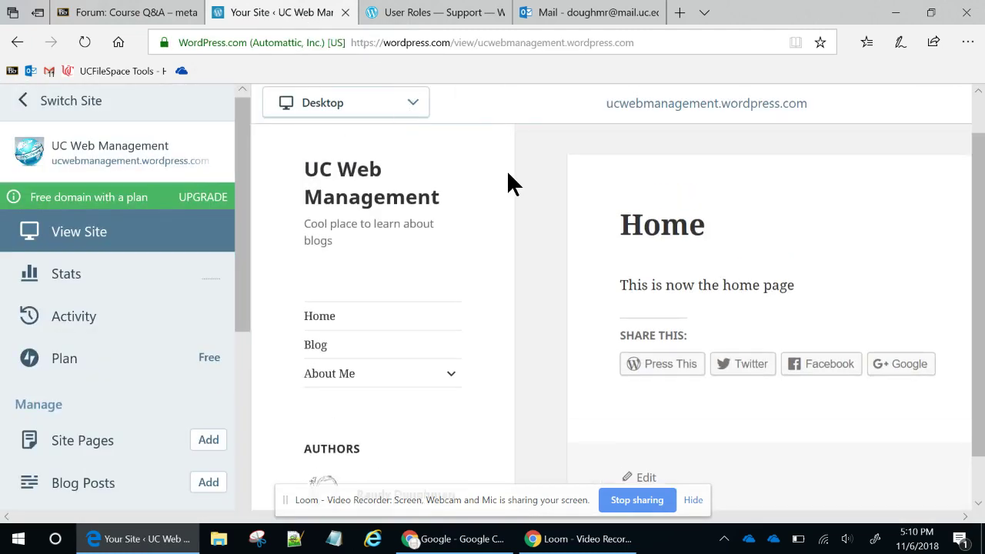
Step: Review the WordPress.com User Roles support article, from the role summary through the Editor, Author, Contributor and Follower sections
click(459, 16)
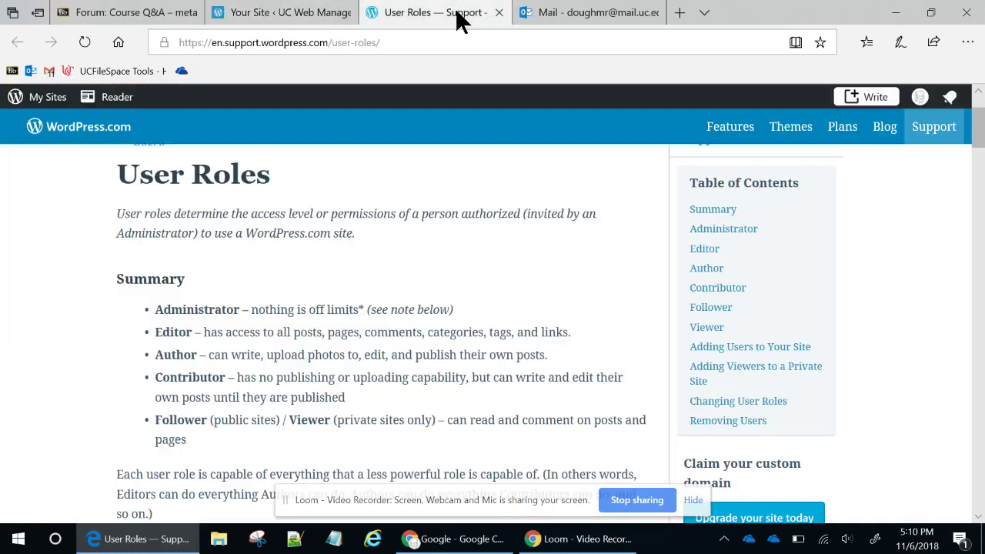
scroll(265, 257, down, 3)
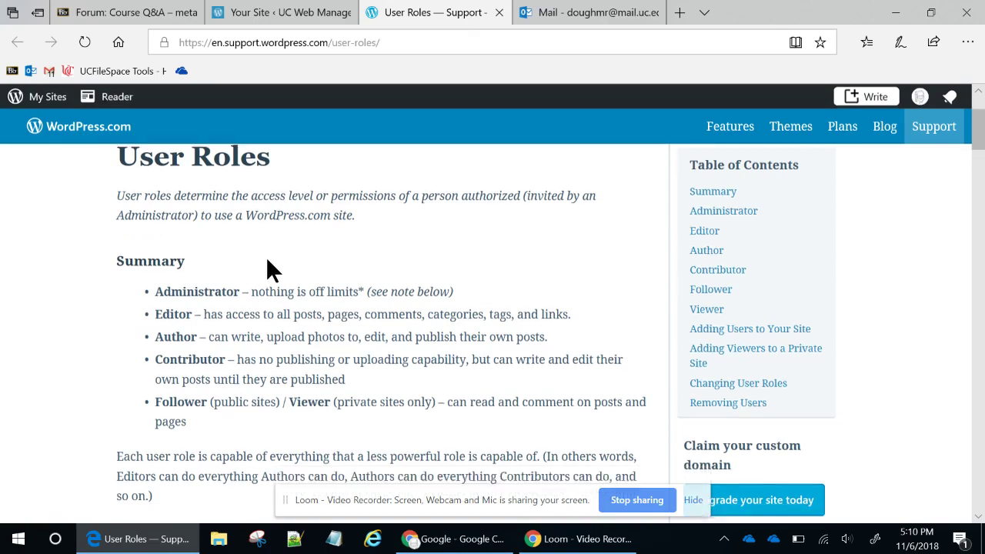
scroll(268, 260, down, 5)
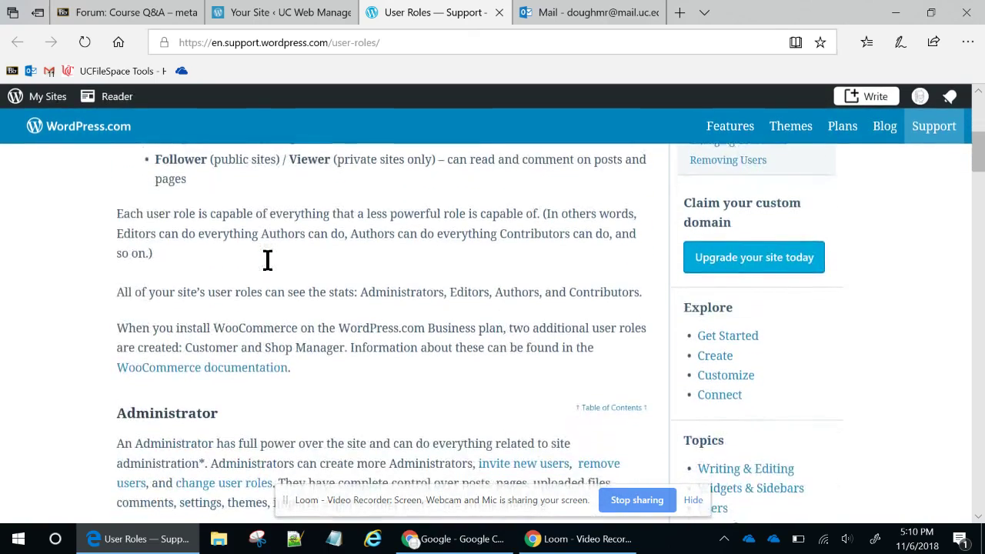
scroll(268, 261, down, 3)
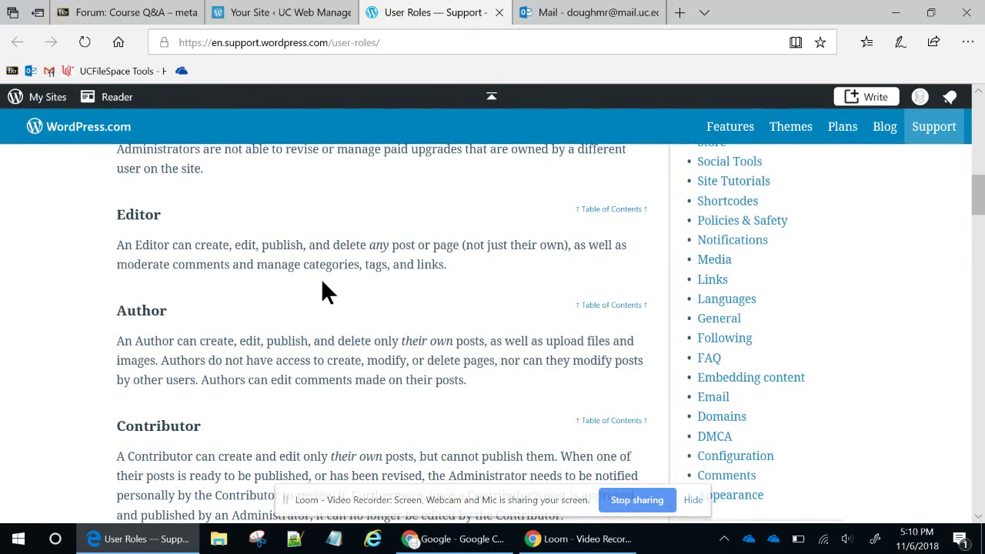
scroll(314, 327, down, 3)
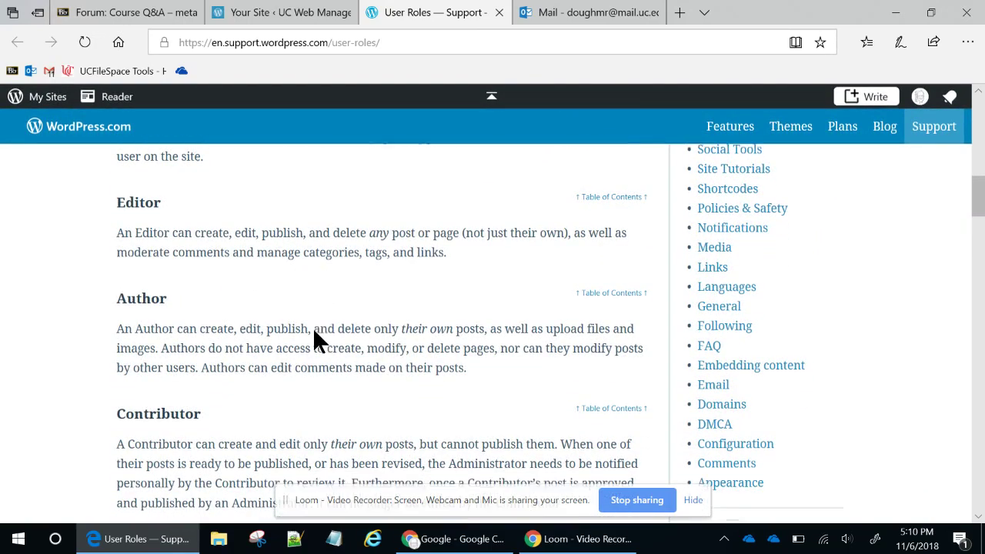
scroll(313, 331, down, 2)
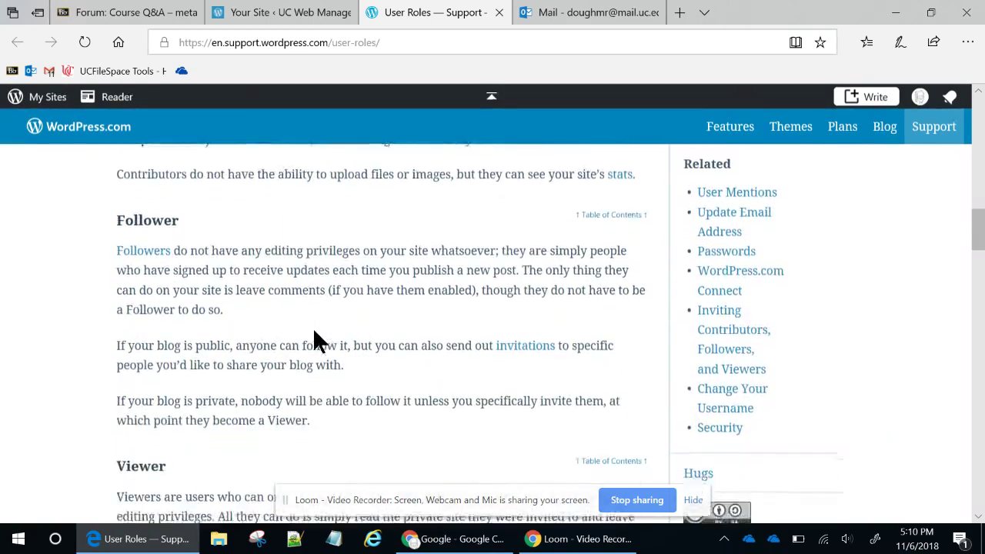
scroll(313, 331, up, 15)
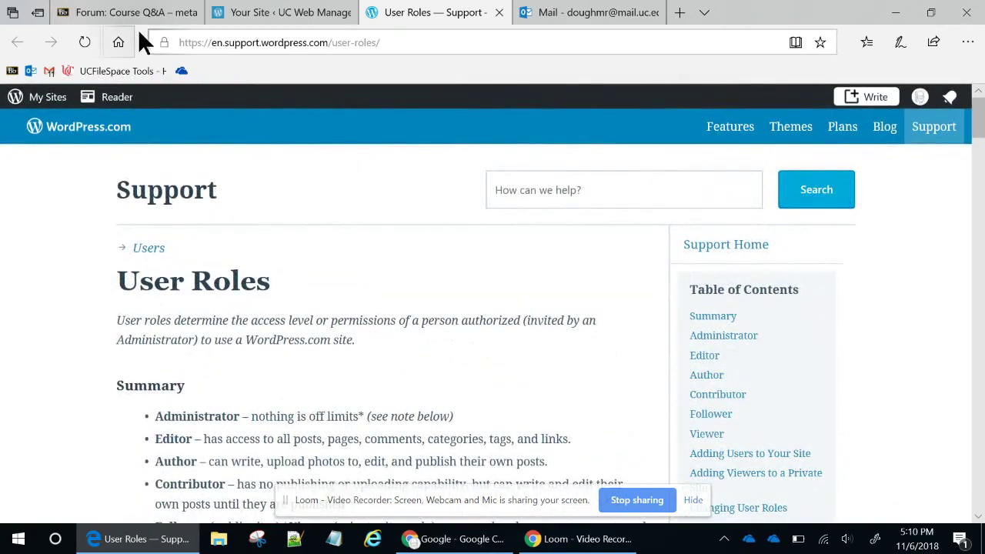
Step: Check the Course Q&A thread list in Blackboard and return to the role summary in the User Roles support article
click(136, 11)
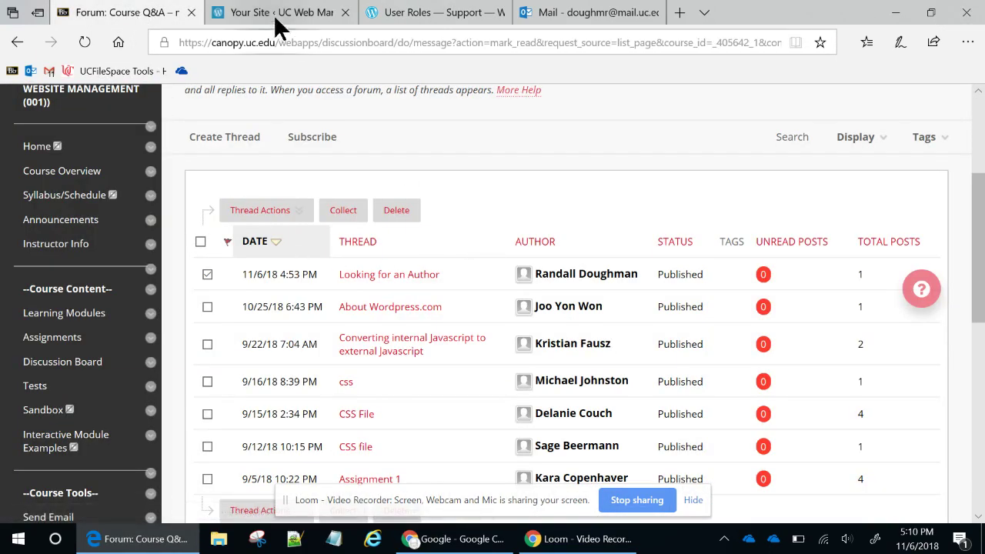
click(433, 12)
scroll(311, 286, down, 1)
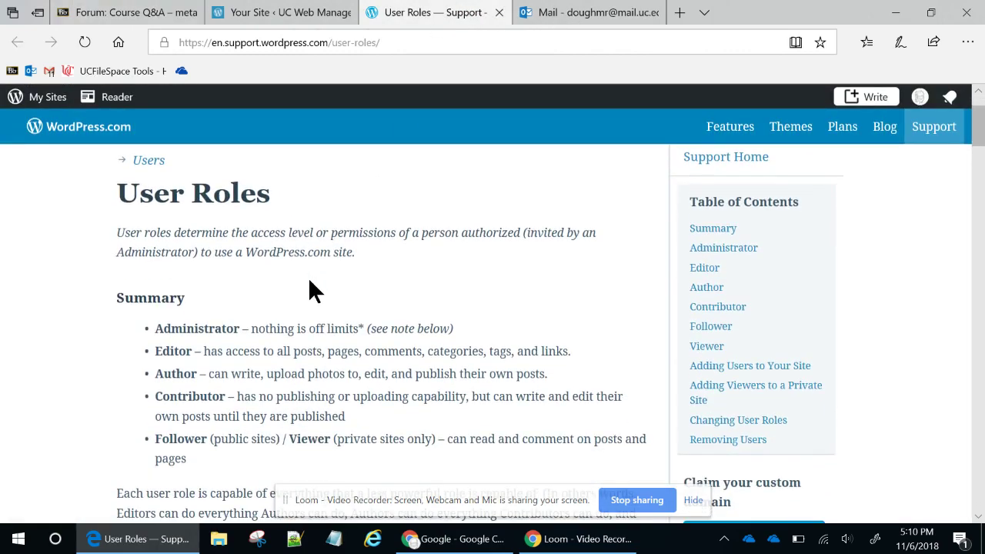
Step: Return to the UC Web Management site preview and look through its sidebar from Authors to Posts I Like
click(281, 13)
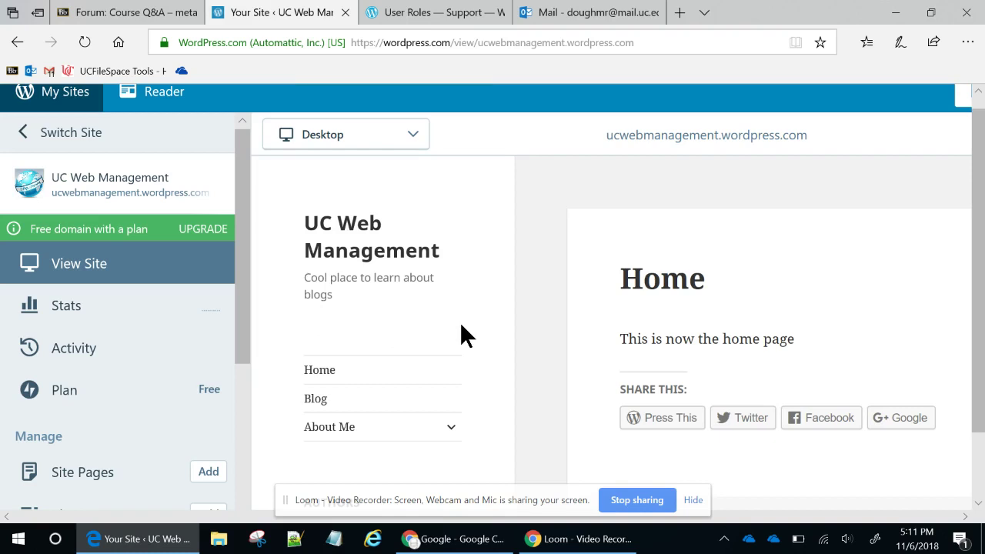
scroll(461, 325, down, 1)
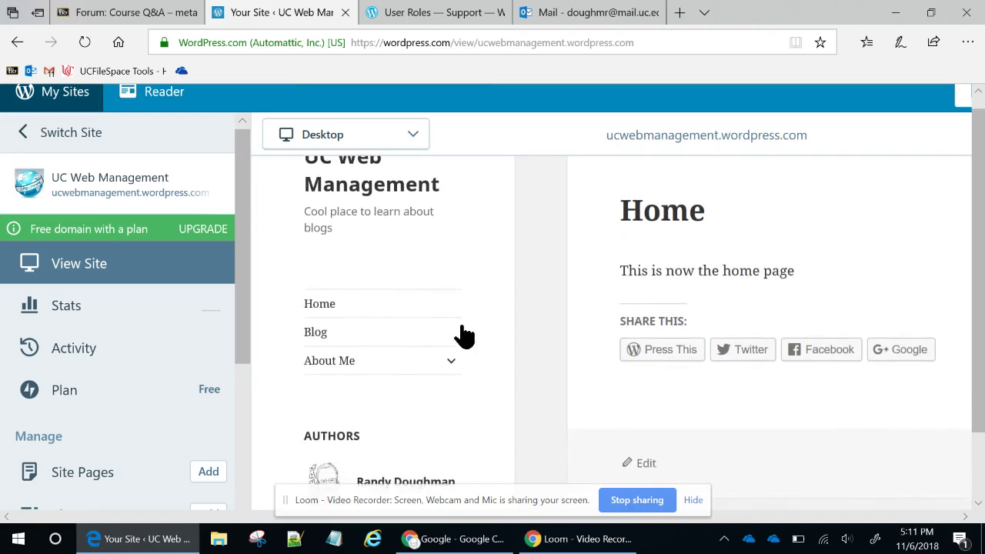
scroll(516, 339, down, 3)
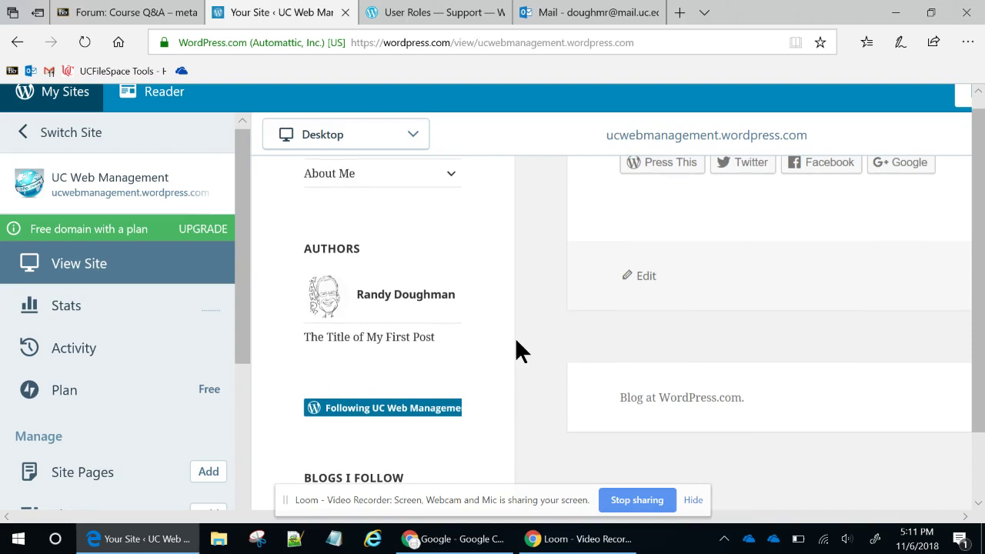
scroll(515, 340, down, 1)
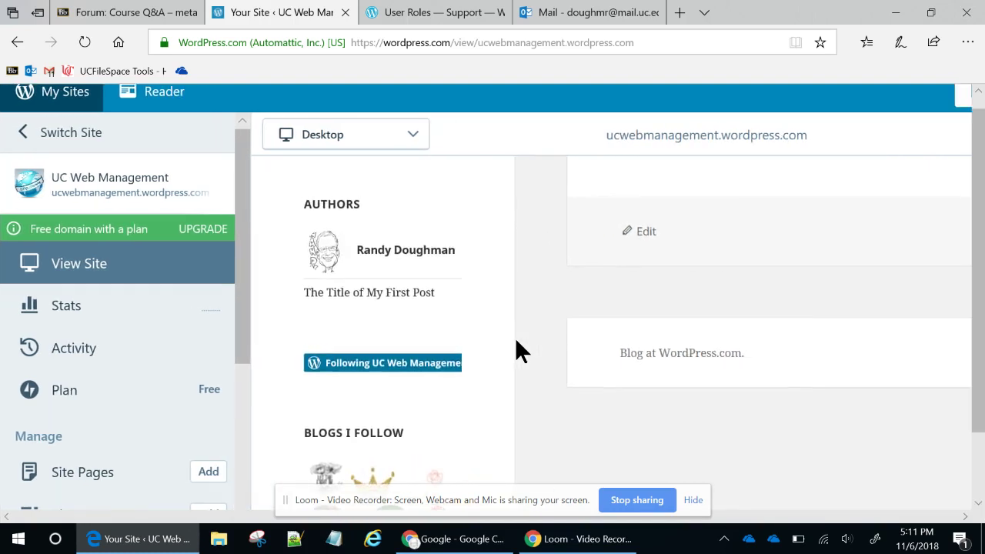
scroll(516, 342, down, 5)
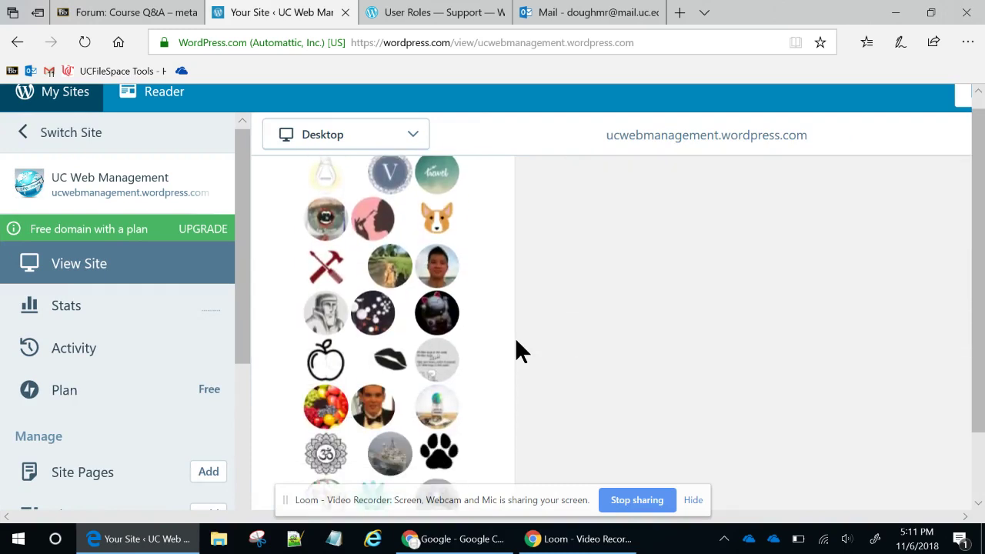
scroll(516, 342, down, 1)
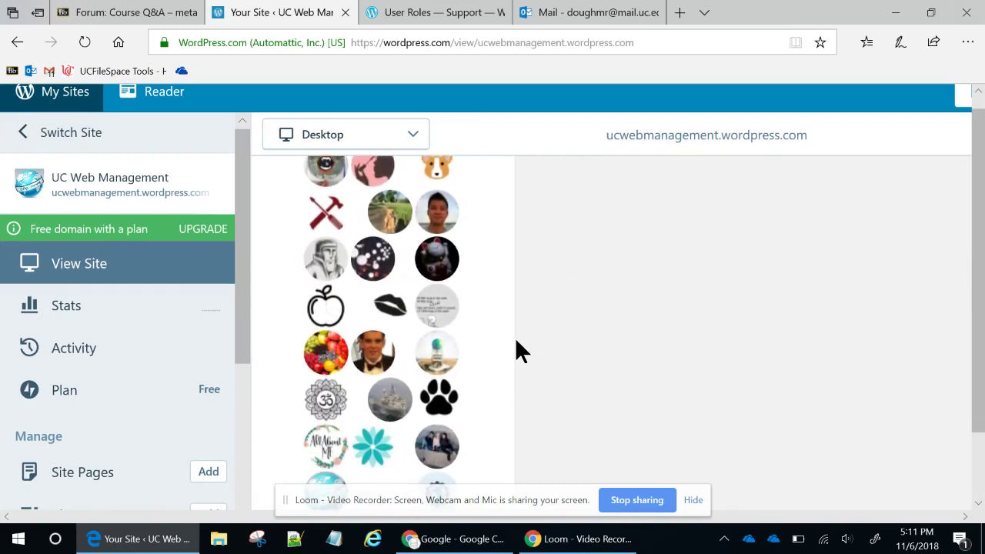
scroll(516, 343, down, 5)
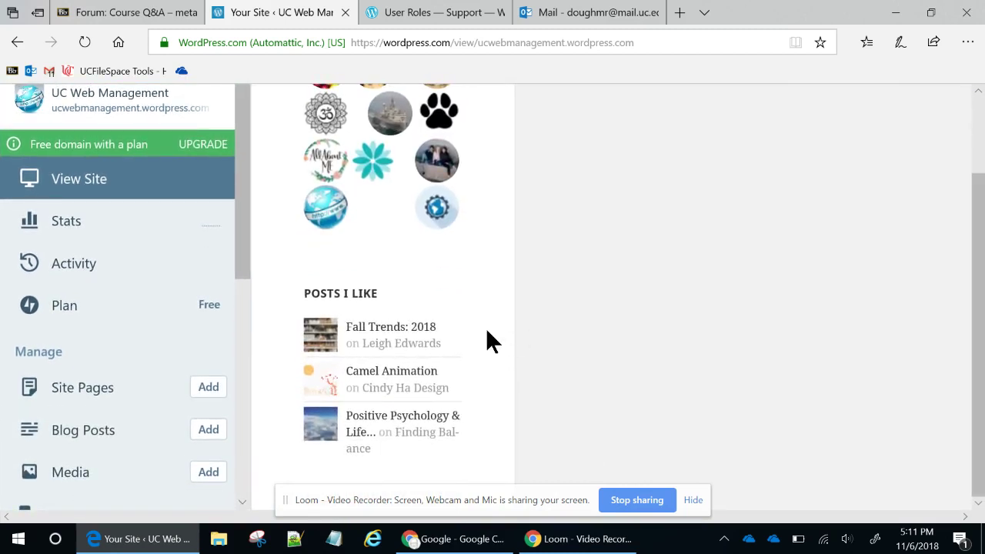
scroll(539, 293, up, 10)
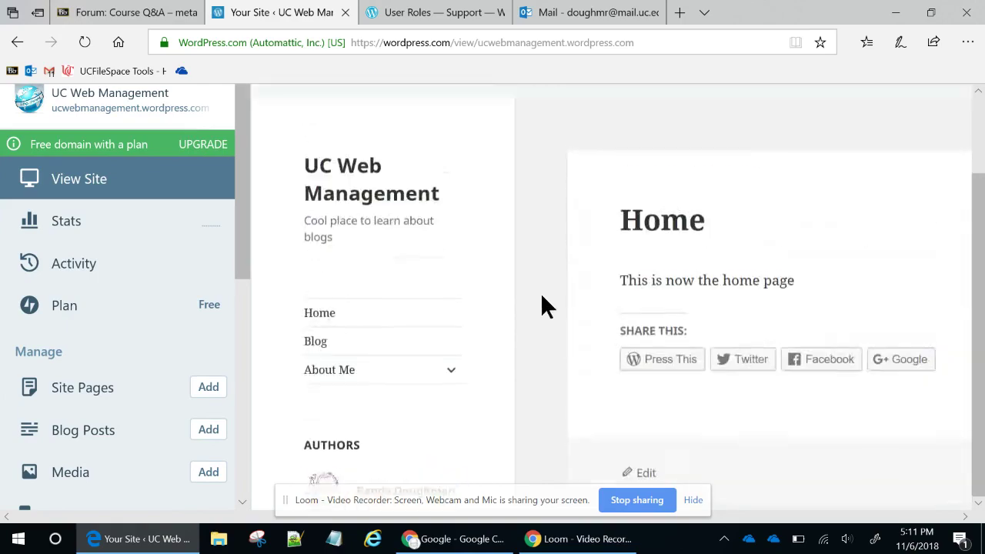